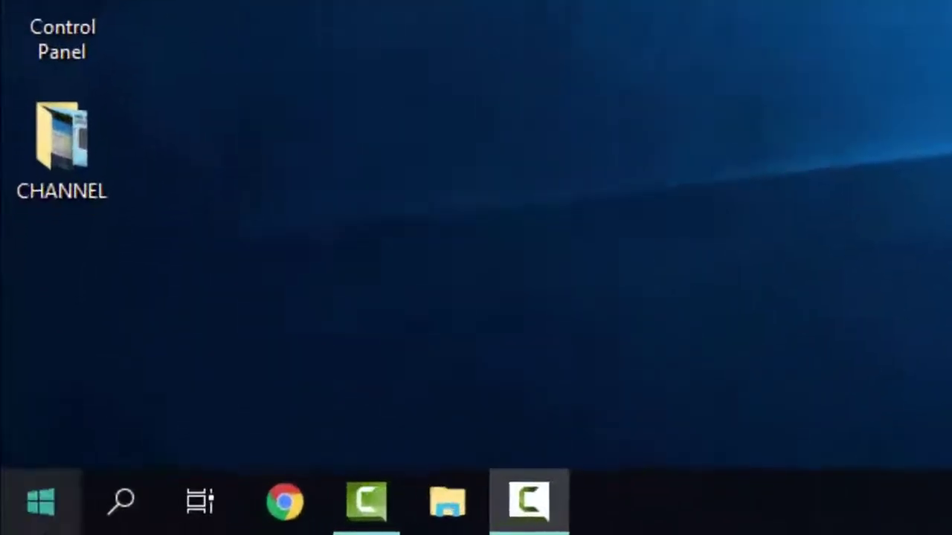
- Launch the Registry Editor by running regedit from the Run dialog
left_click(82, 513)
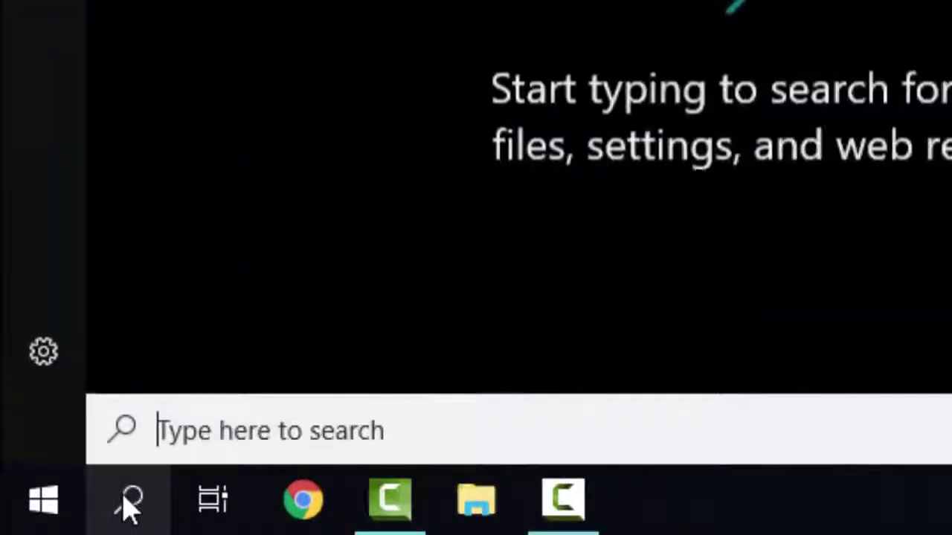
type("run")
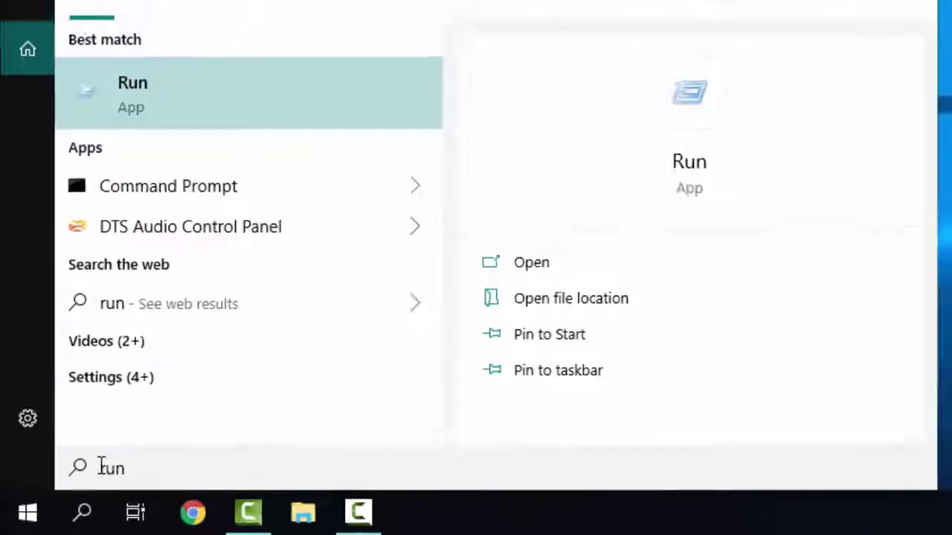
left_click(154, 107)
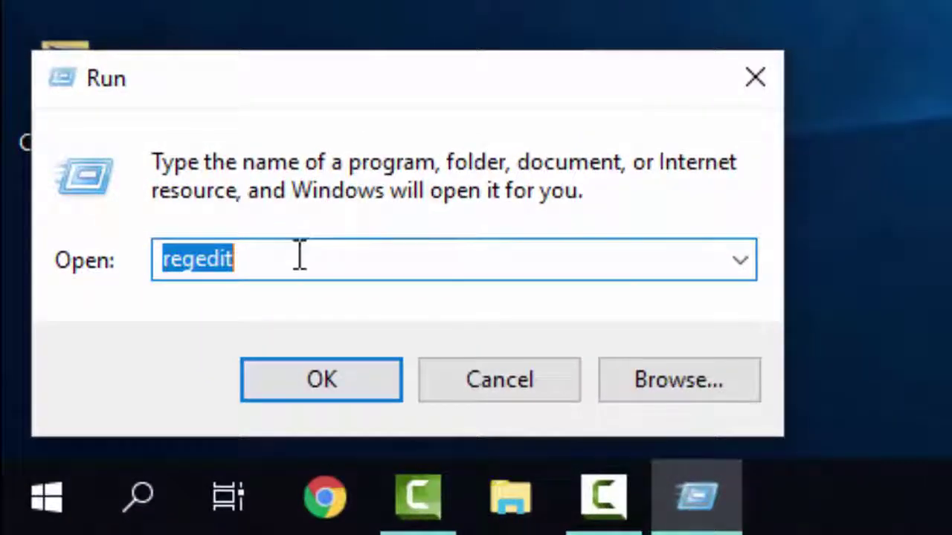
left_click(300, 258)
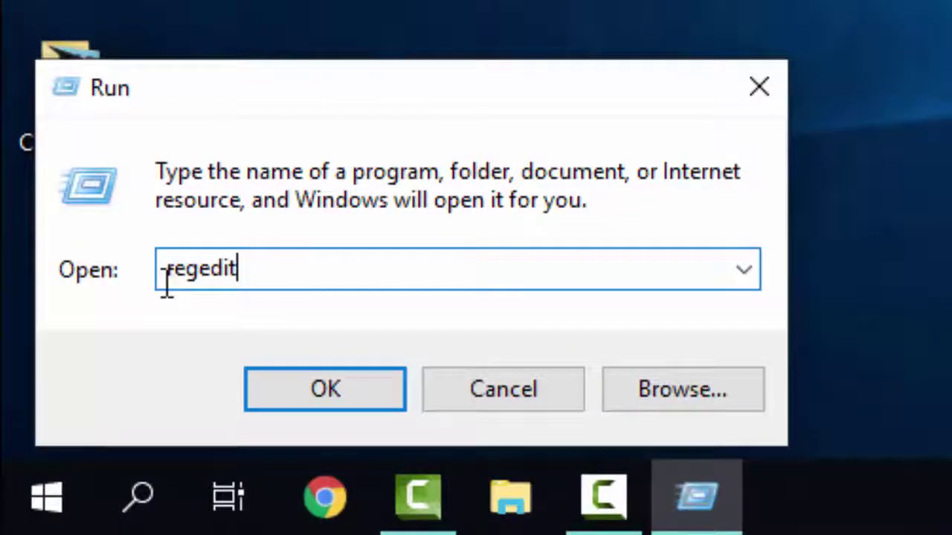
left_click(327, 390)
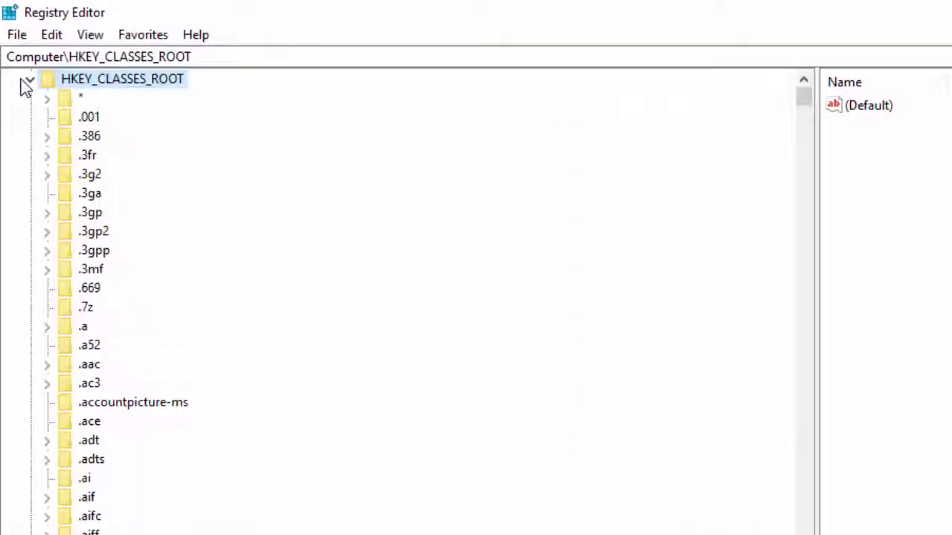
- Narrow the key tree pane and open the .exe key under HKEY_CLASSES_ROOT
left_click(27, 81)
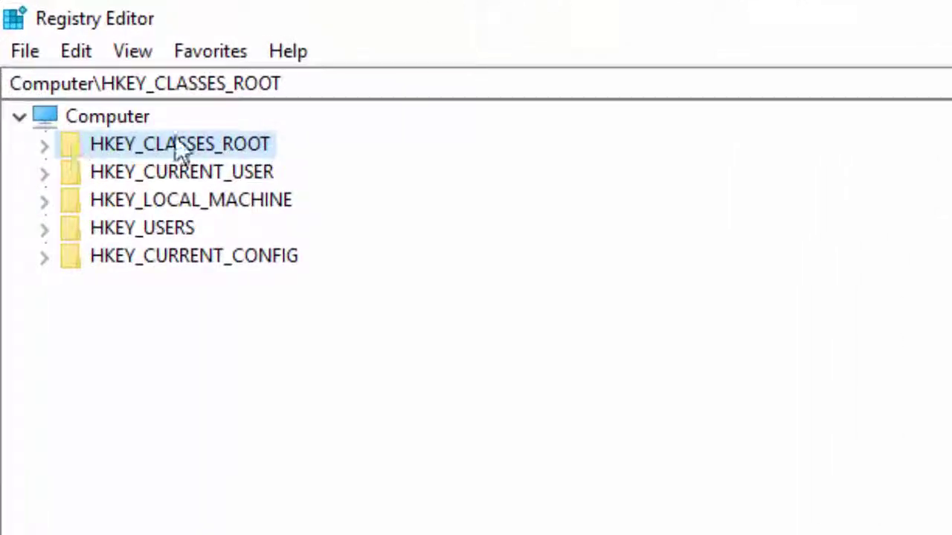
left_click(41, 145)
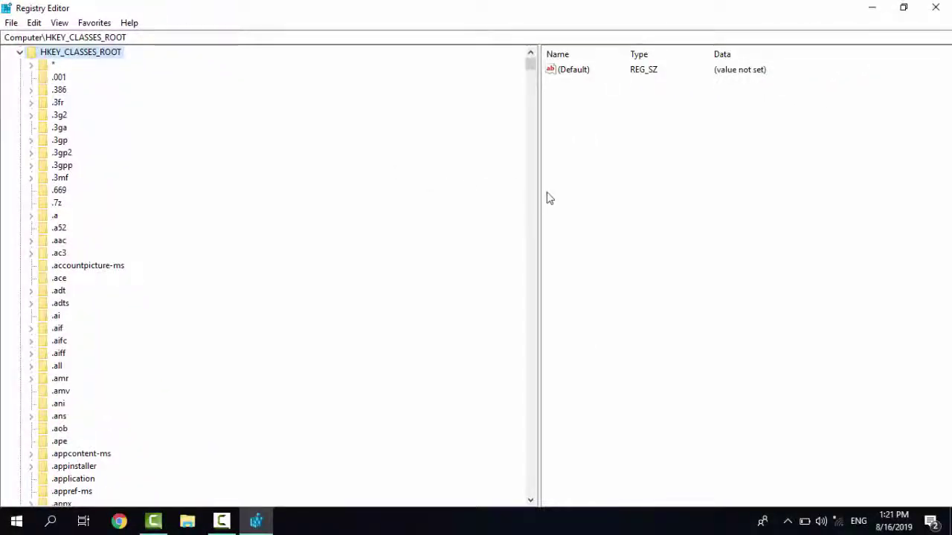
left_click_drag(539, 192, 400, 212)
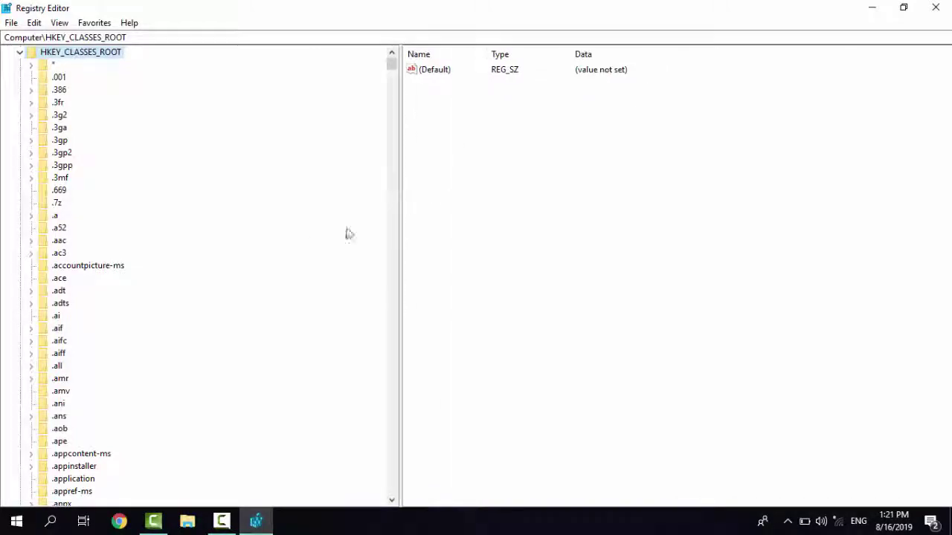
scroll(59, 245, "down", 15)
scroll(54, 236, "down", 20)
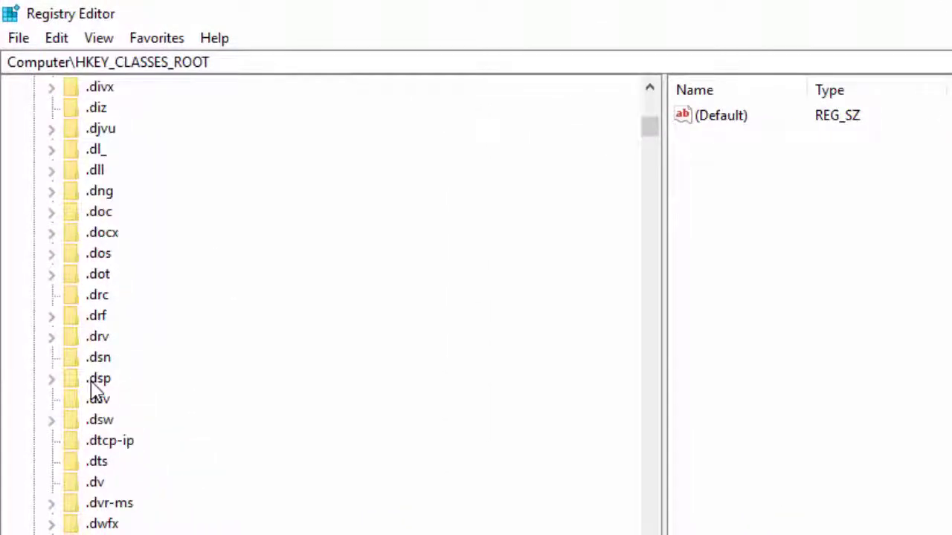
scroll(91, 376, "down", 10)
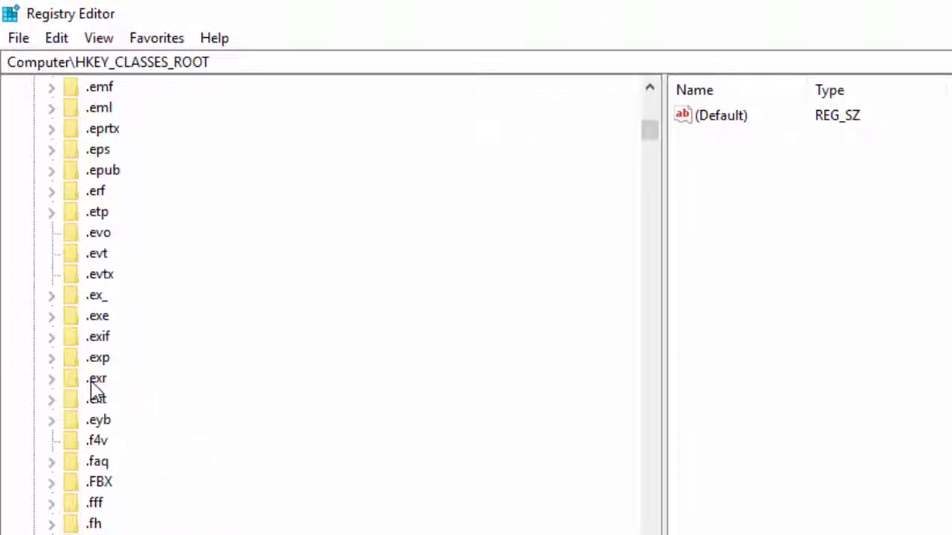
left_click(76, 322)
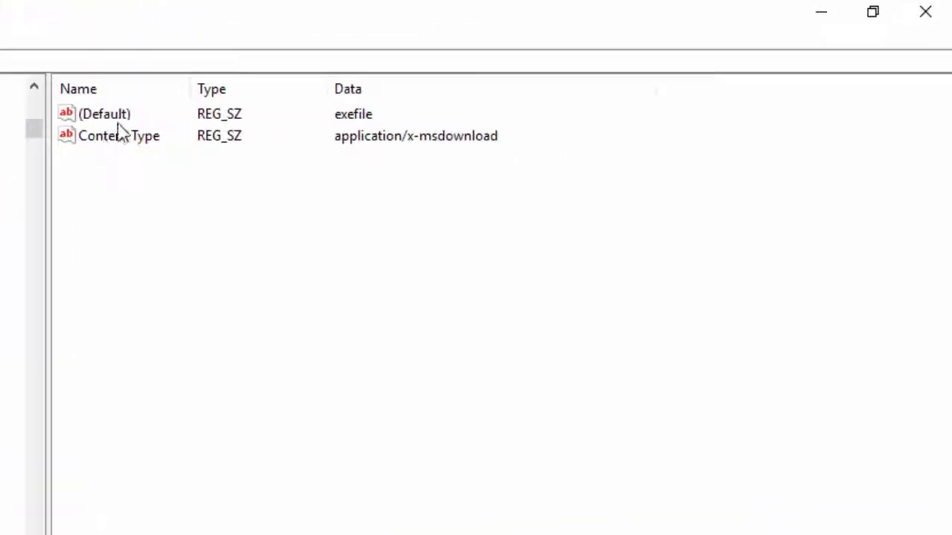
- Set the value data of the .exe key's (Default) string to exefile
left_click(104, 113)
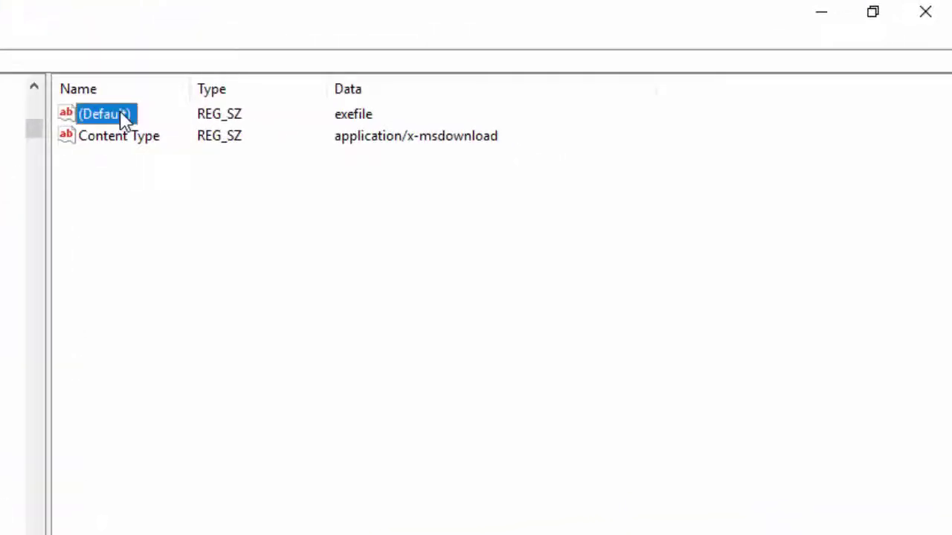
right_click(124, 121)
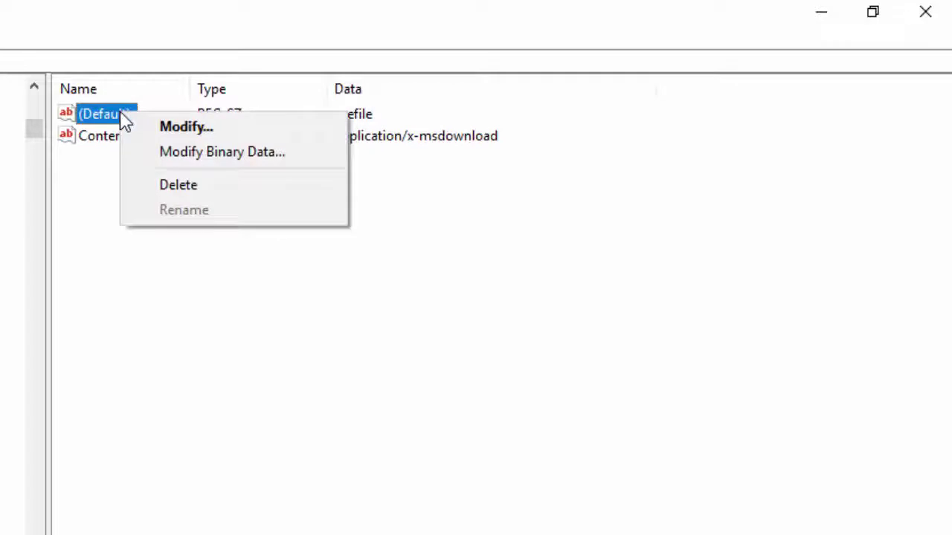
left_click(156, 128)
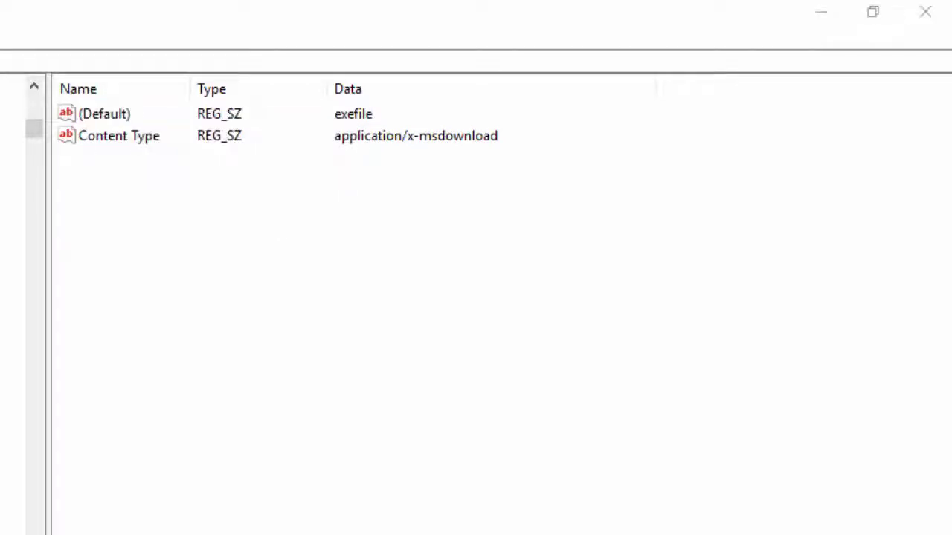
left_click_drag(0, 134, 217, 213)
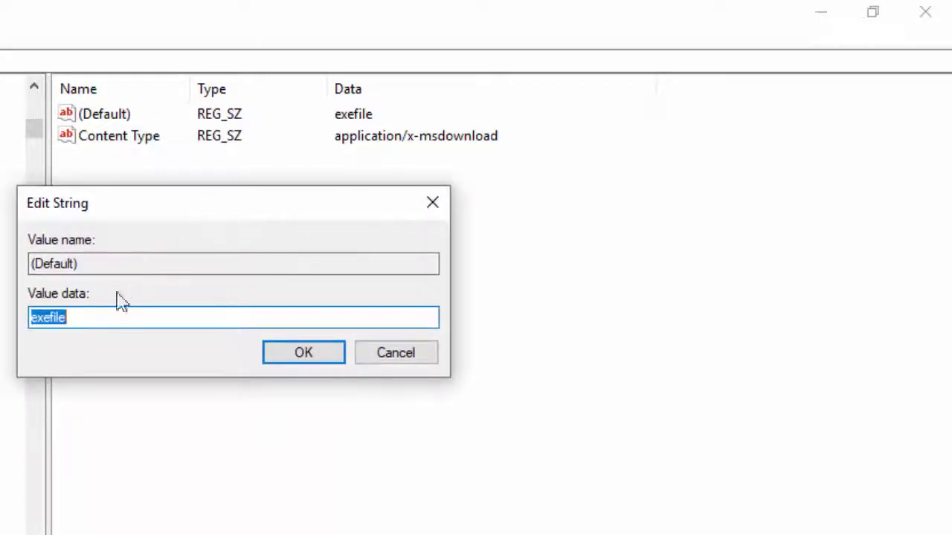
left_click(83, 317)
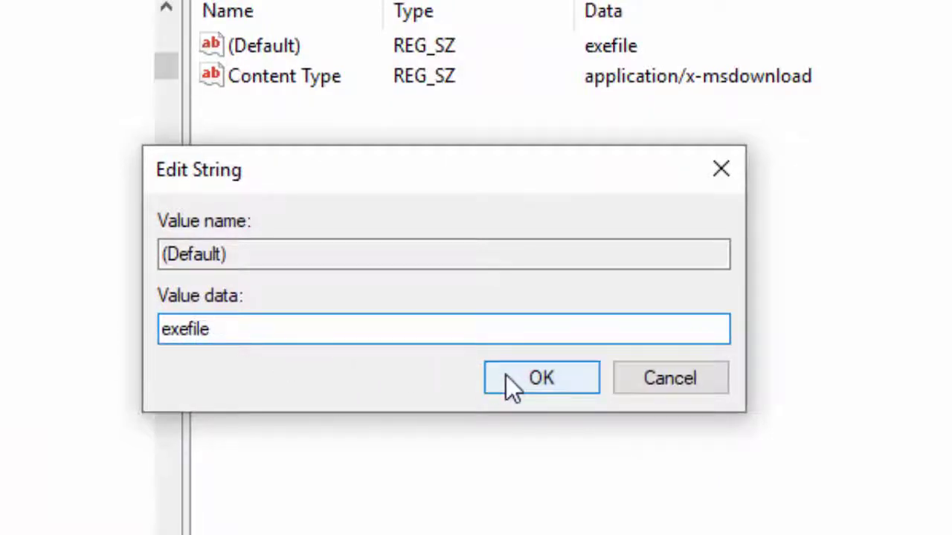
left_click(513, 379)
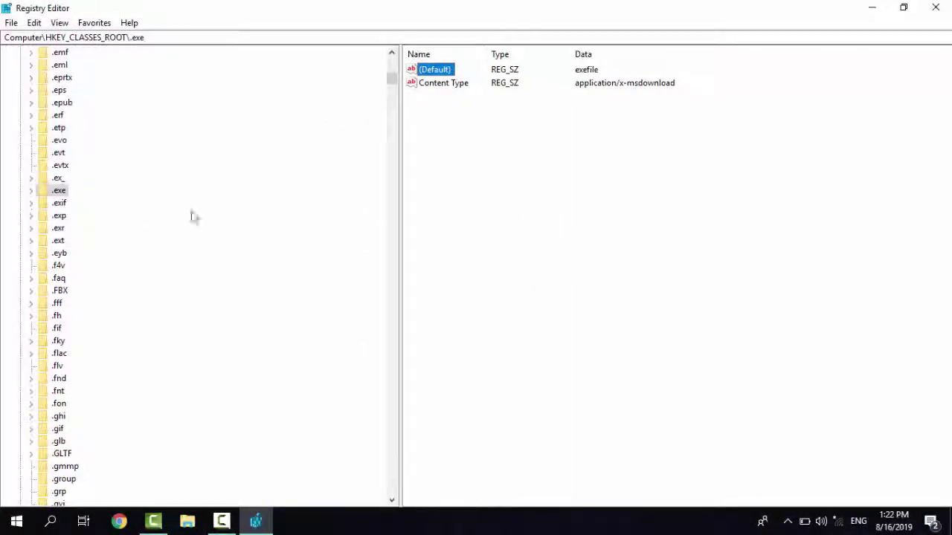
- Locate and open the exefile key under HKEY_CLASSES_ROOT
scroll(105, 209, "down", 20)
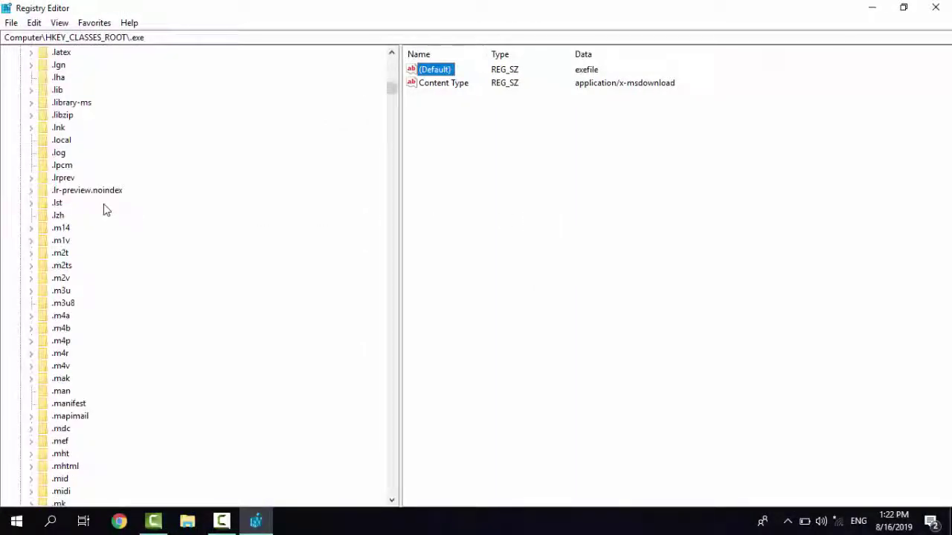
scroll(103, 209, "down", 20)
scroll(117, 222, "down", 20)
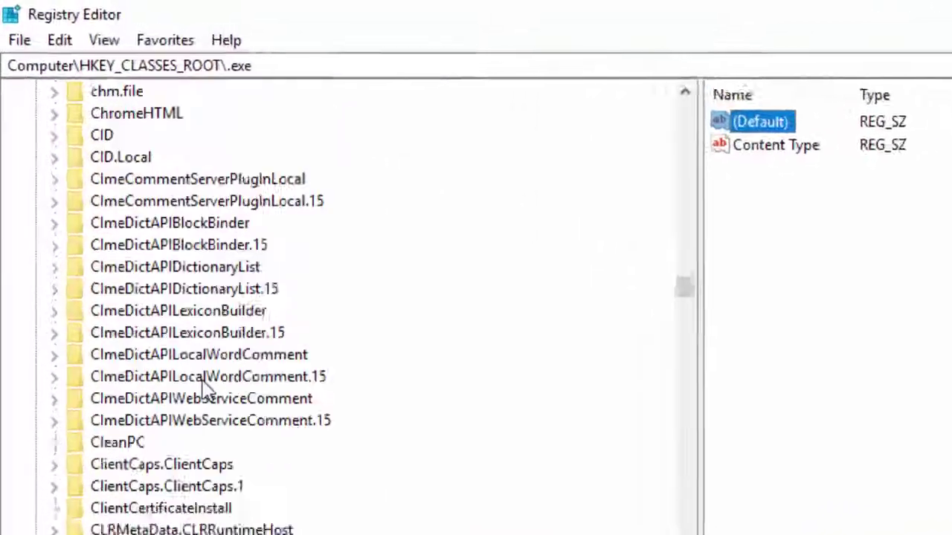
scroll(204, 387, "down", 20)
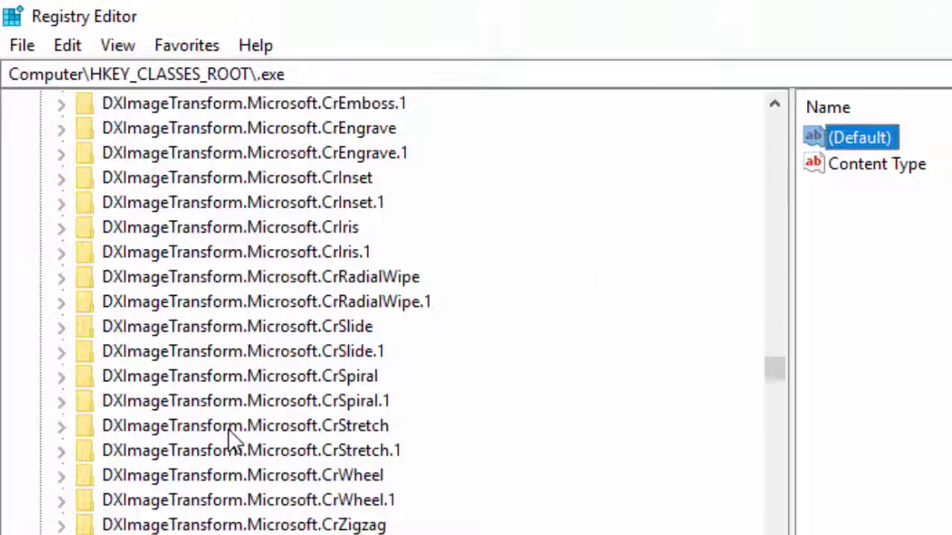
scroll(230, 439, "down", 20)
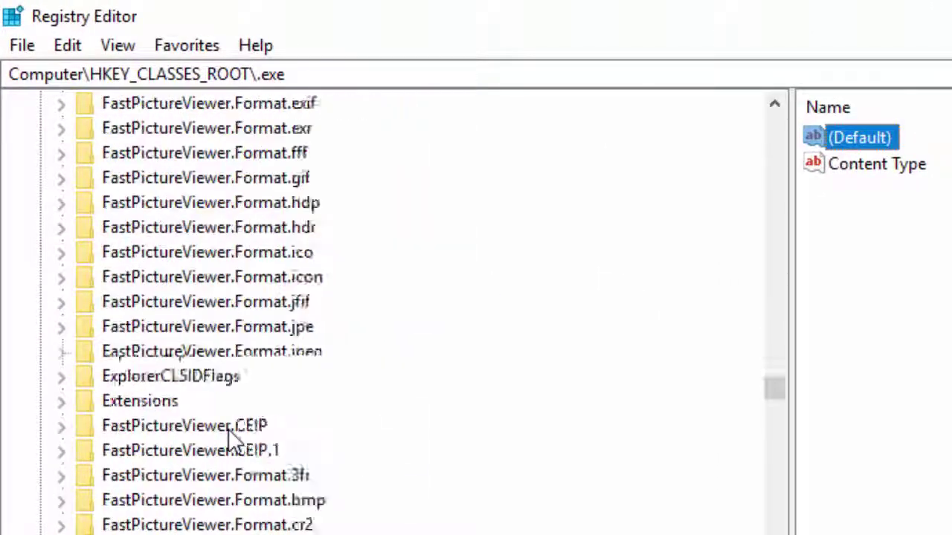
scroll(231, 439, "up", 12)
scroll(229, 439, "up", 15)
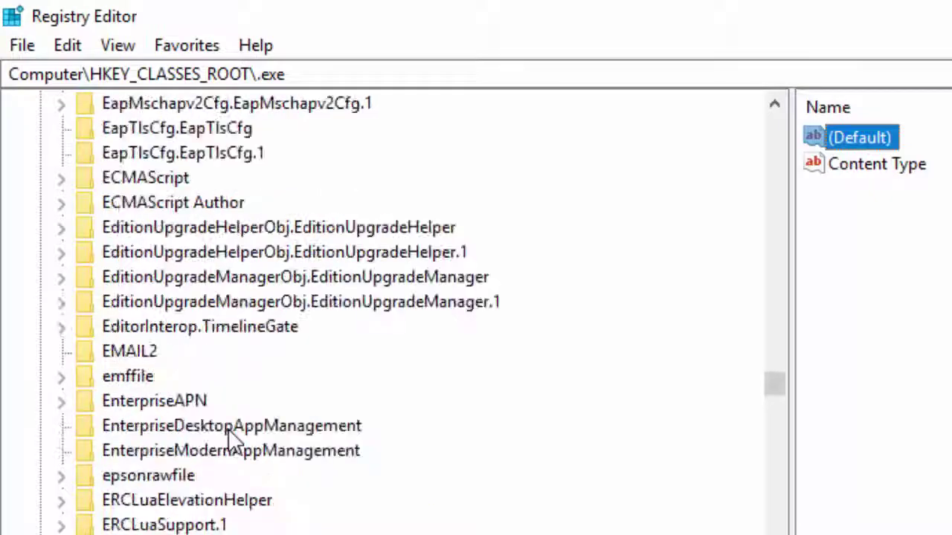
scroll(181, 355, "up", 10)
scroll(179, 355, "down", 10)
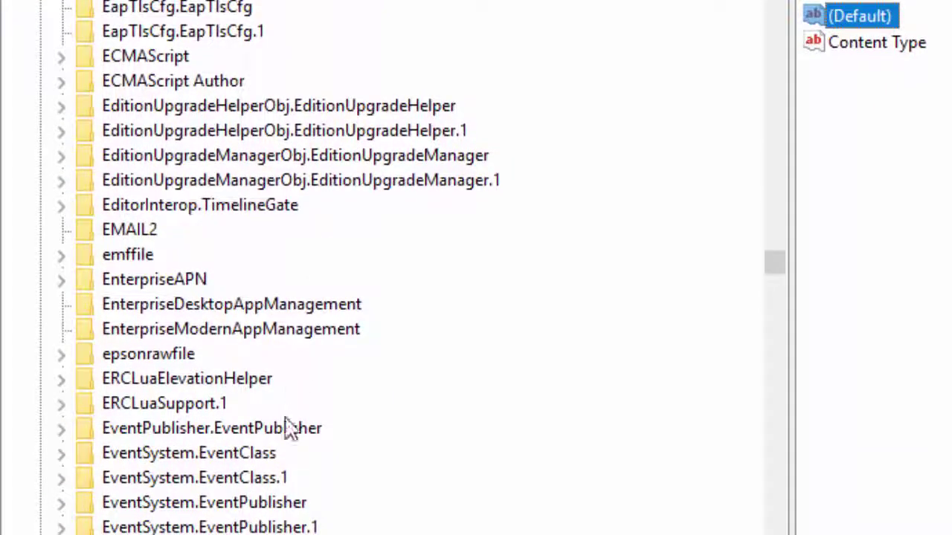
scroll(290, 474, "down", 10)
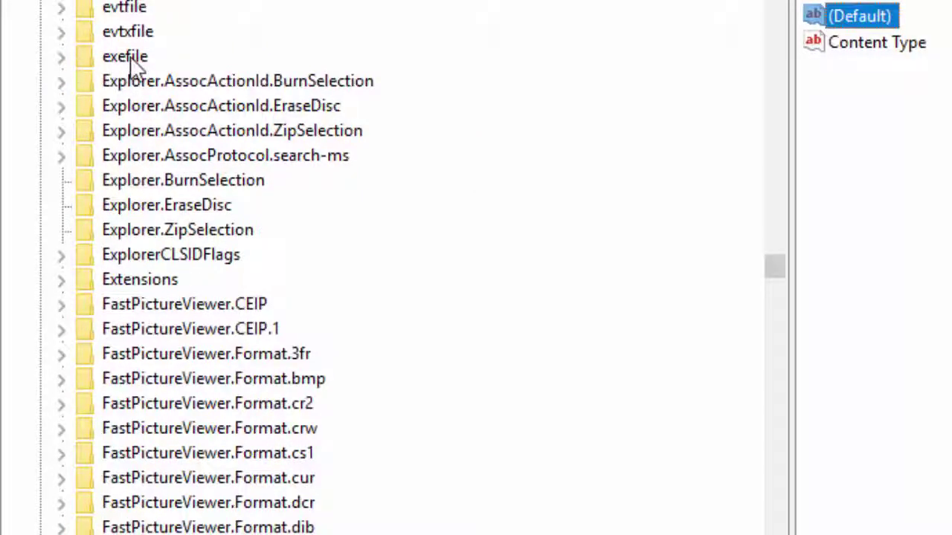
left_click(80, 57)
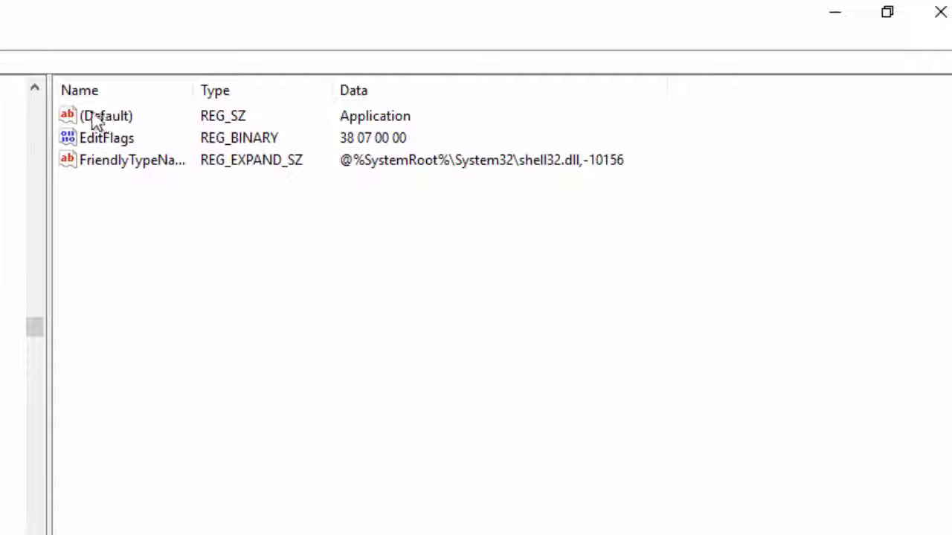
- Set the value data of the exefile key's (Default) string to "%1"%*
left_click(92, 113)
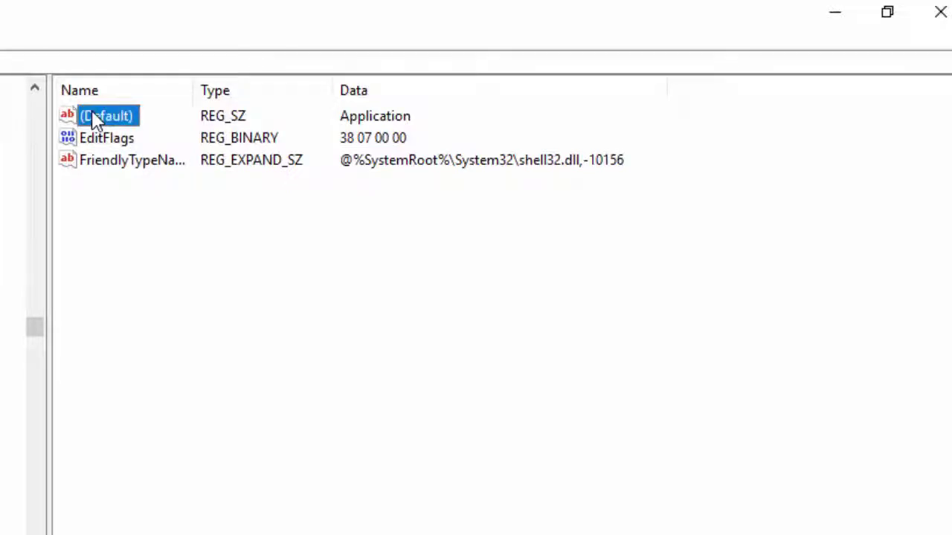
right_click(92, 113)
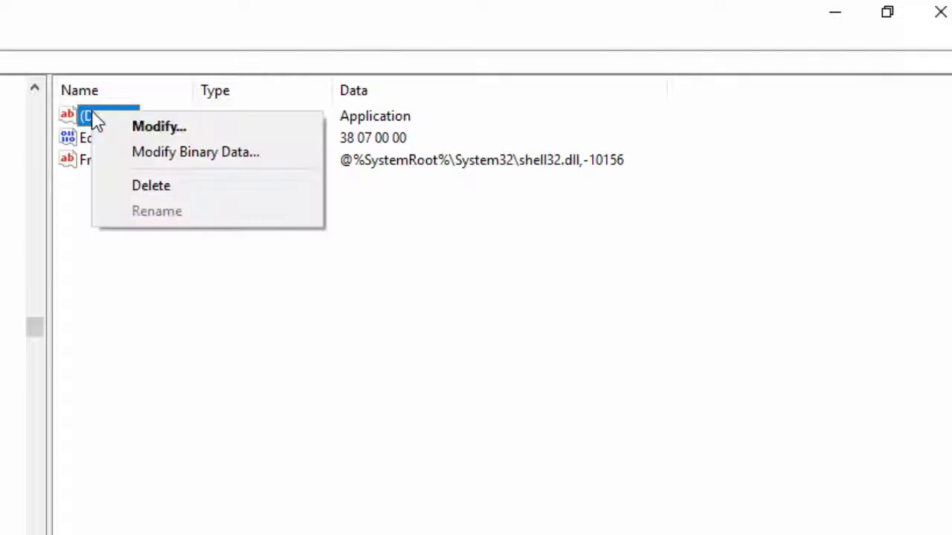
left_click(145, 125)
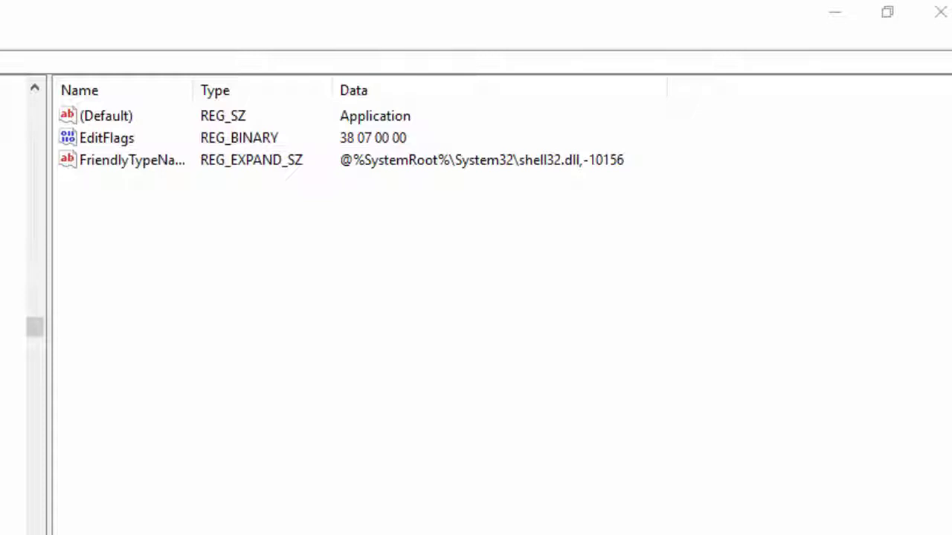
left_click_drag(0, 126, 134, 214)
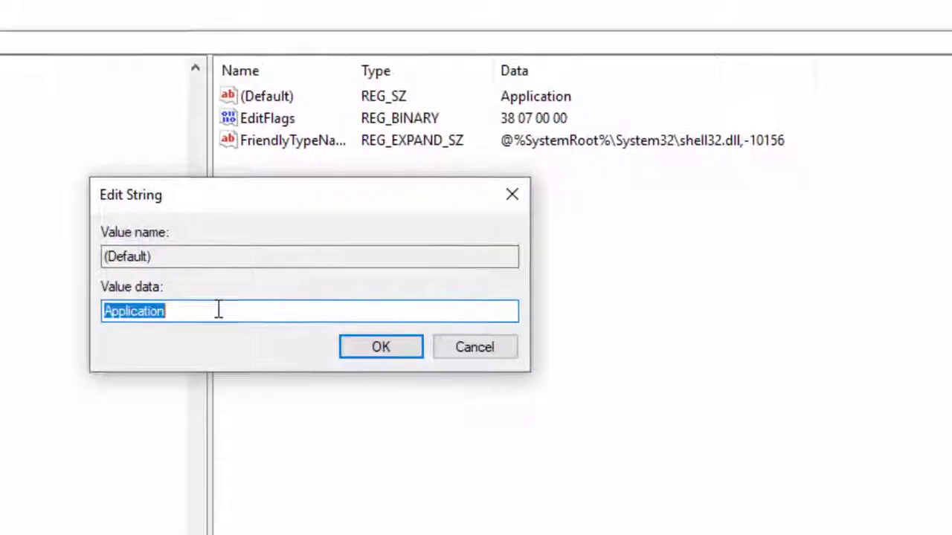
key("BackSpace")
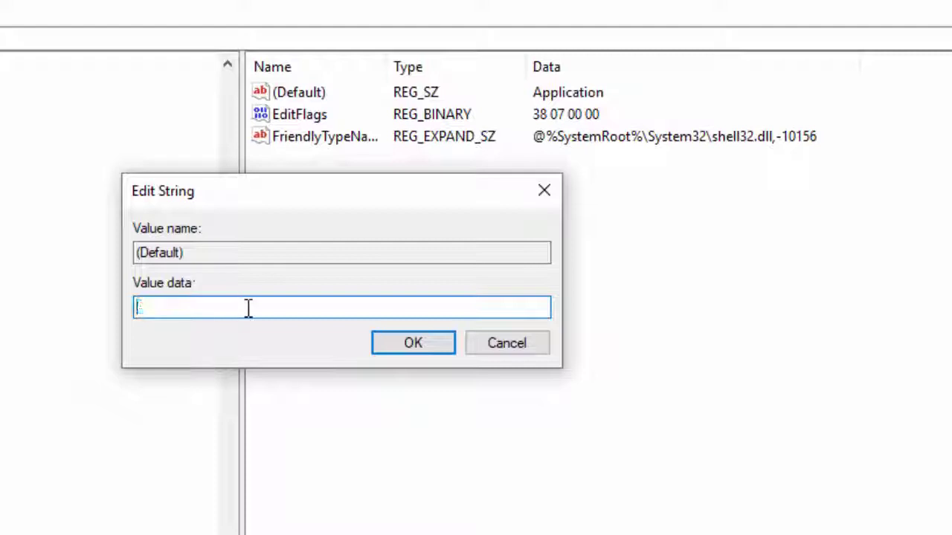
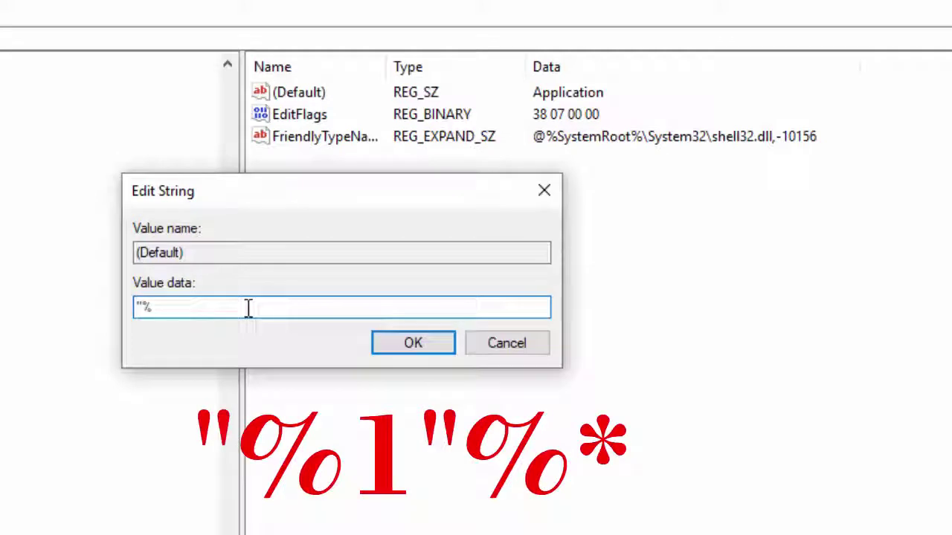
type("\"%1\"%*")
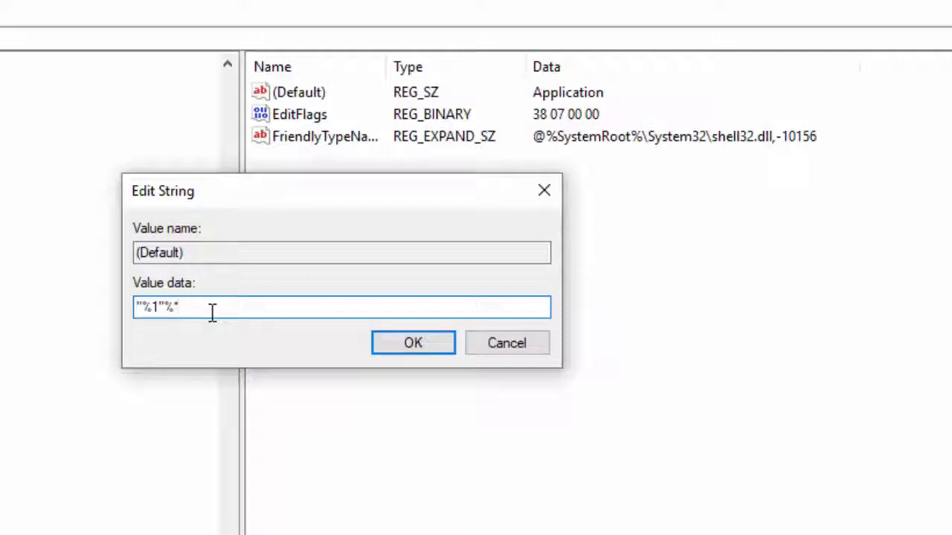
left_click(416, 336)
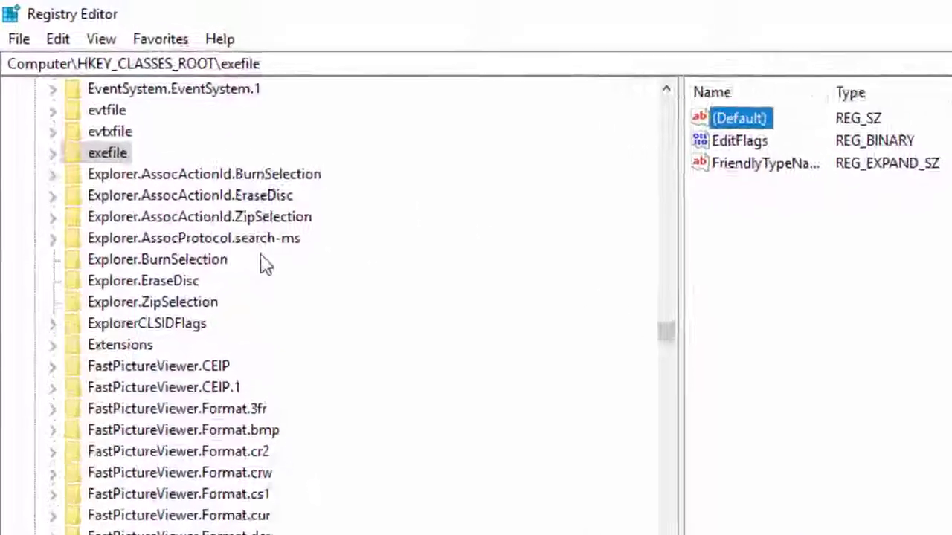
- Expand the exefile key and its shell subkey, and open the open key inside it
left_click(64, 191)
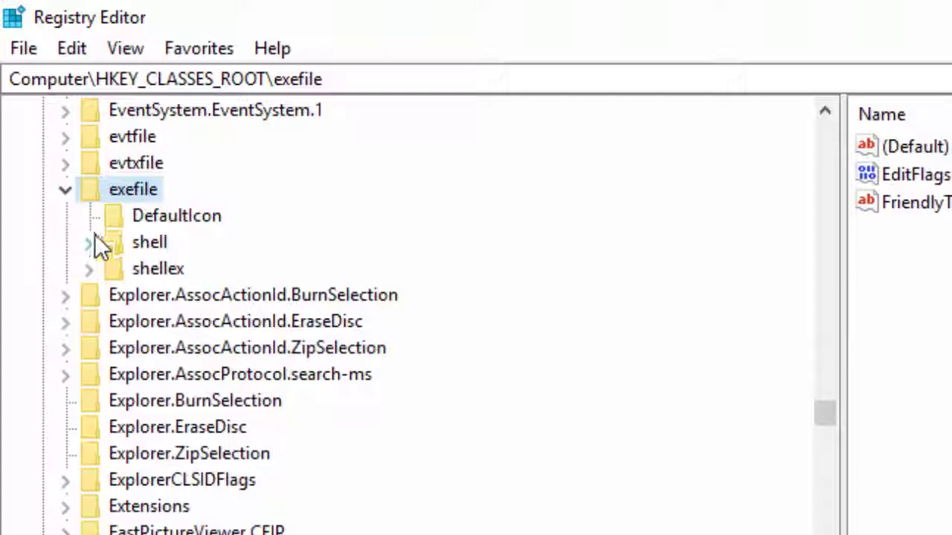
left_click(137, 246)
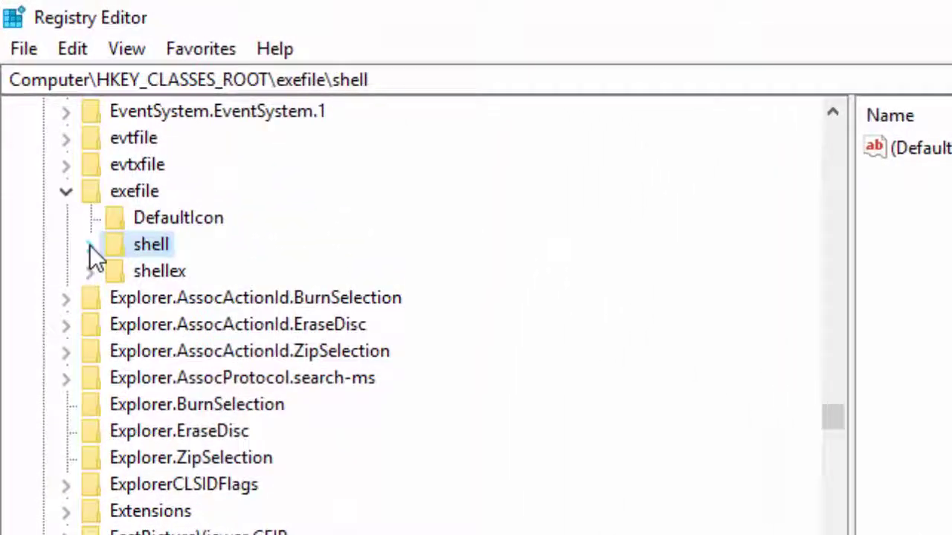
left_click(89, 244)
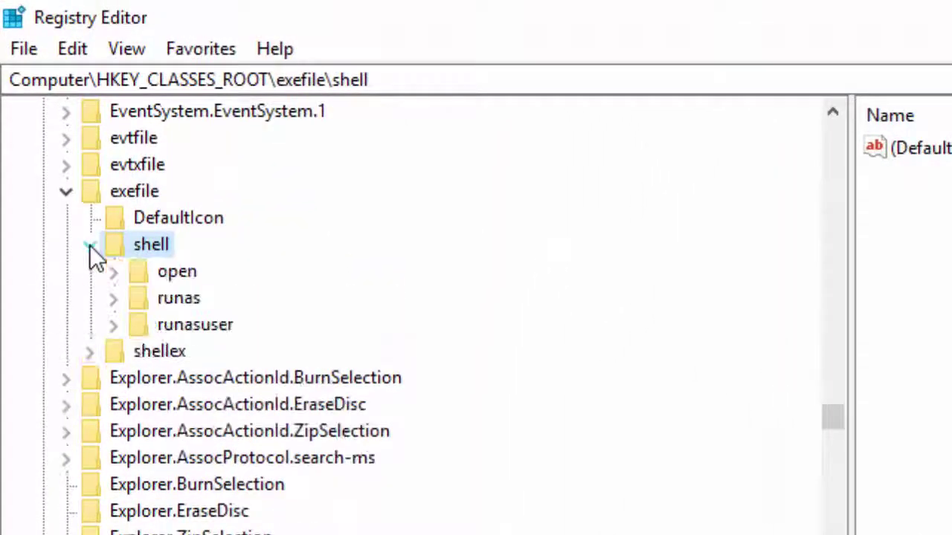
left_click(147, 271)
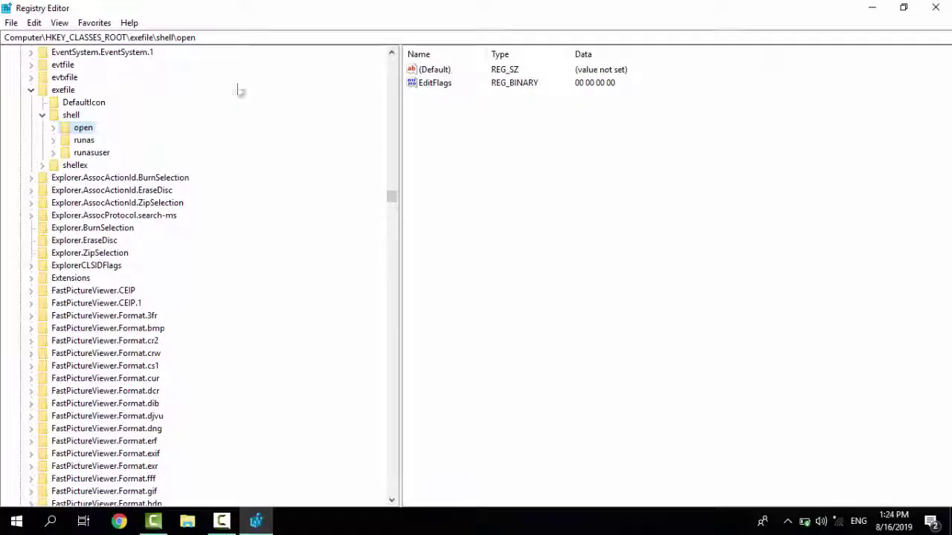
- Set the value data of the open key's (Default) string to "%1"%* and close the Registry Editor
left_click(475, 72)
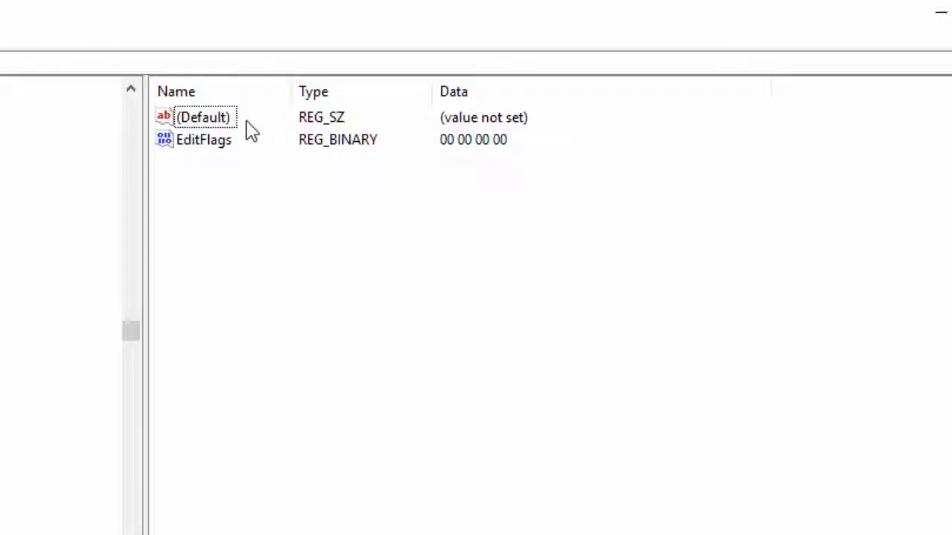
left_click(213, 120)
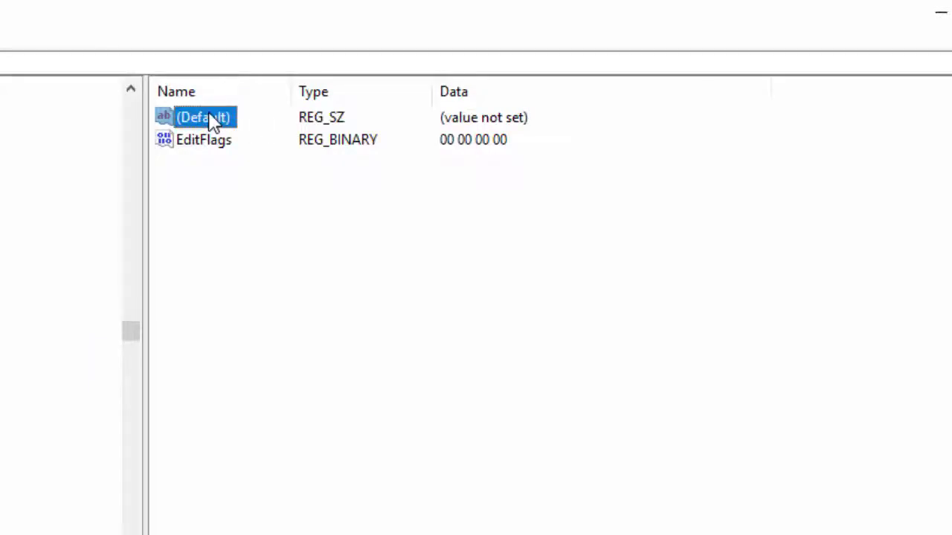
right_click(213, 120)
left_click(275, 128)
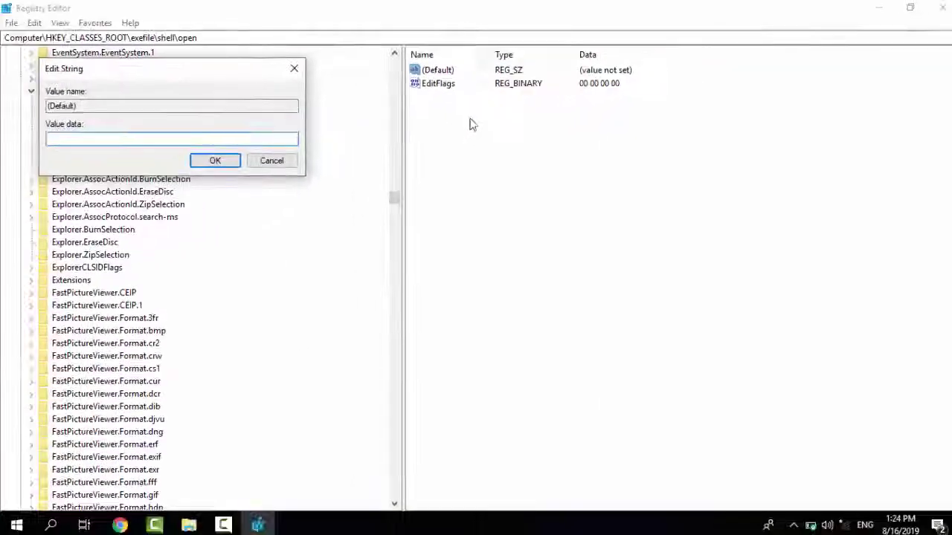
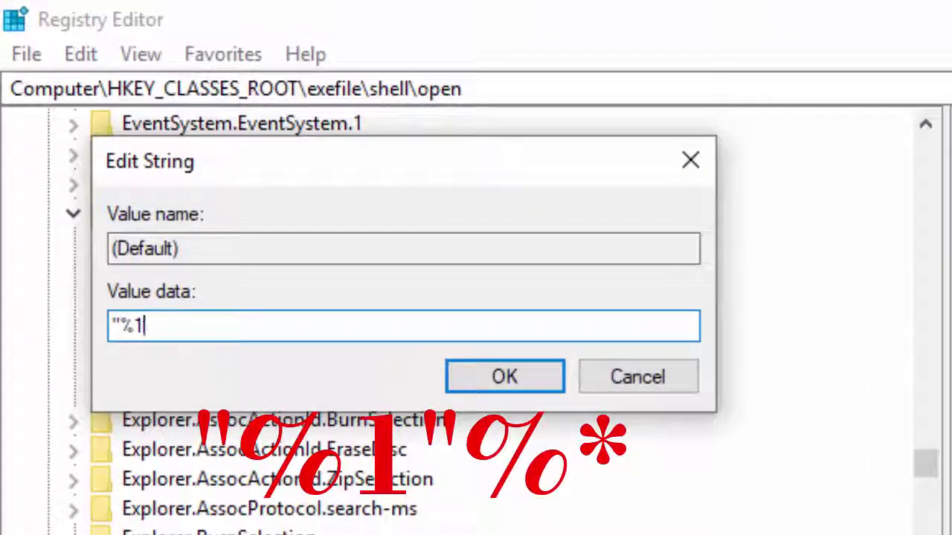
type("\"%*")
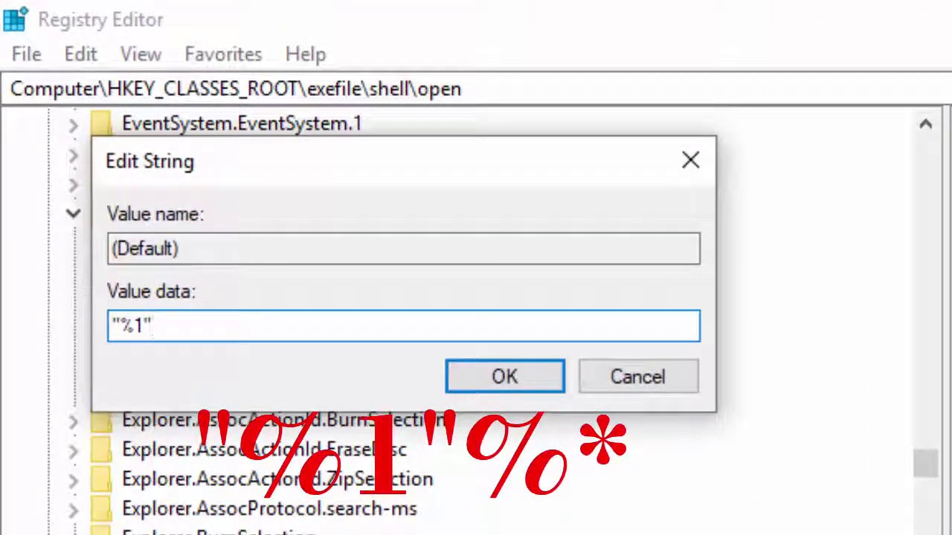
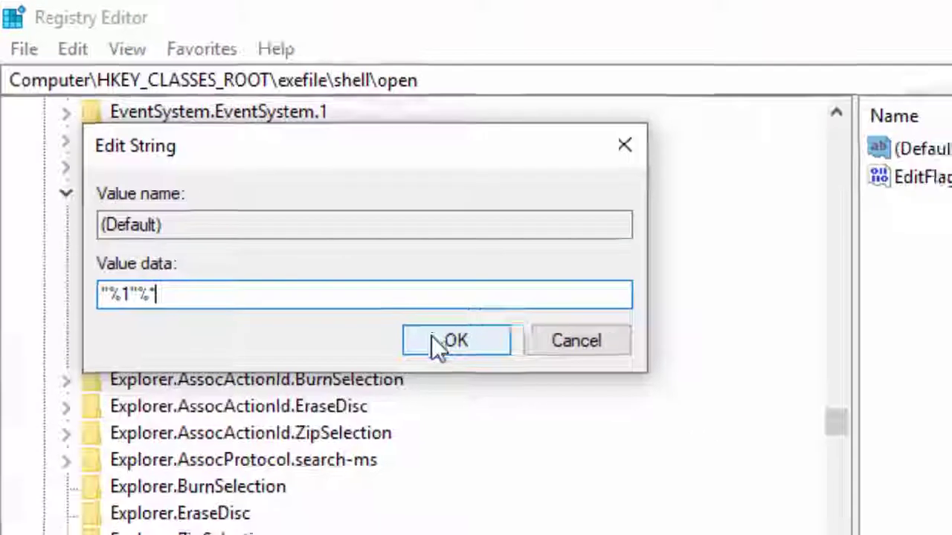
left_click(485, 377)
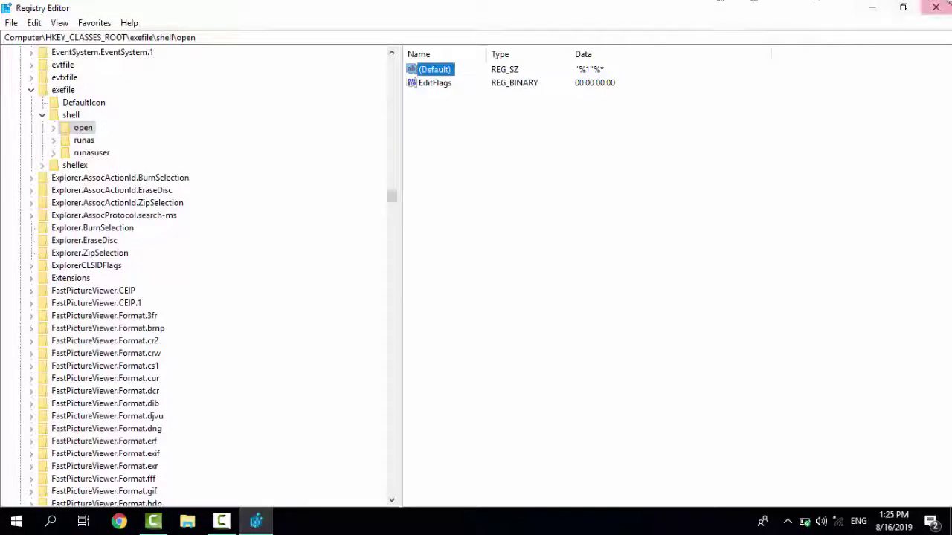
left_click(943, 8)
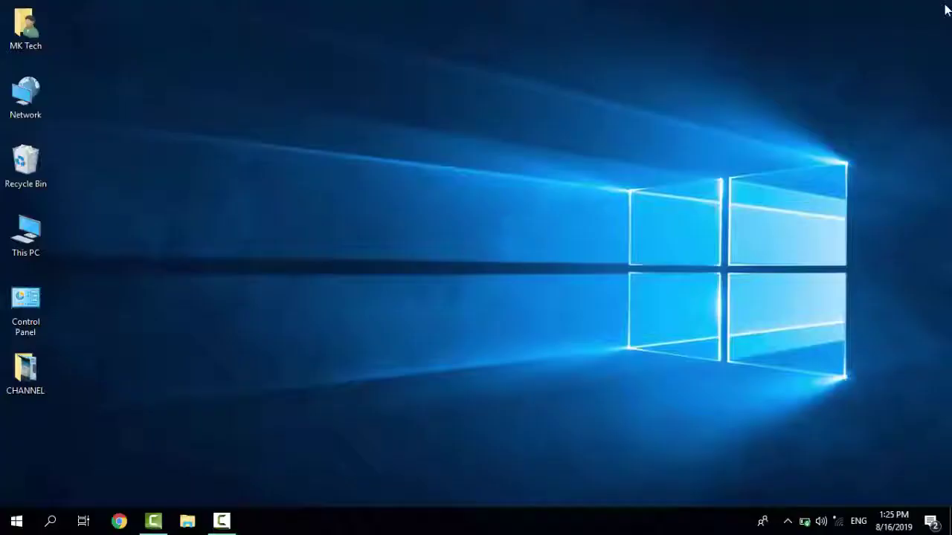